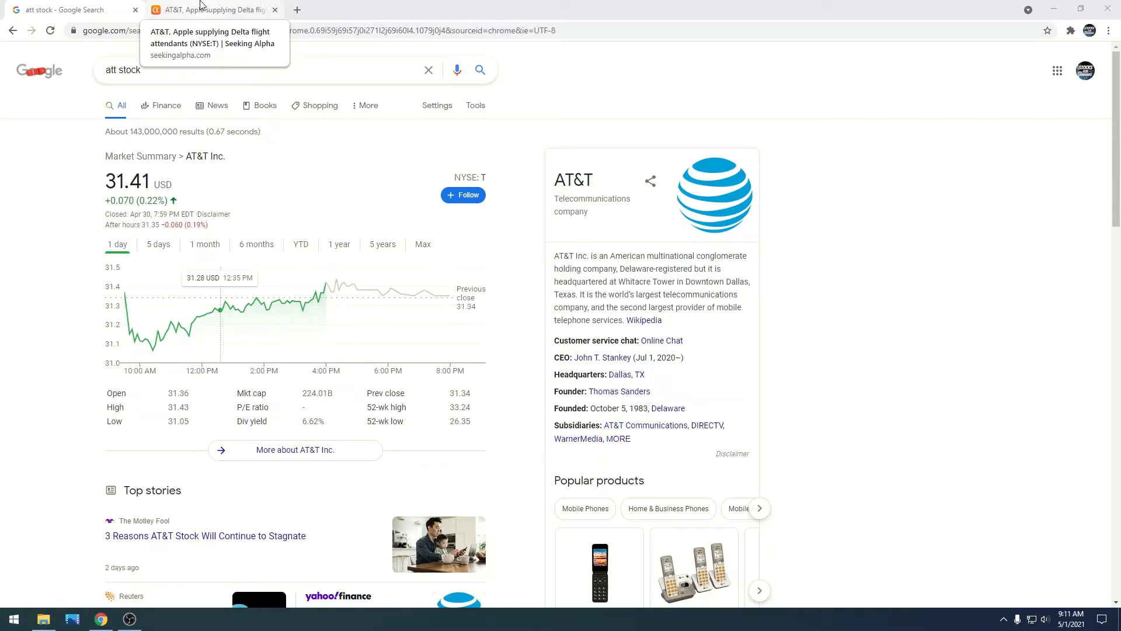
# Step: Switch to the Seeking Alpha tab with the AT&T, Apple and Delta flight attendant phones article
pyautogui.click(200, 4)
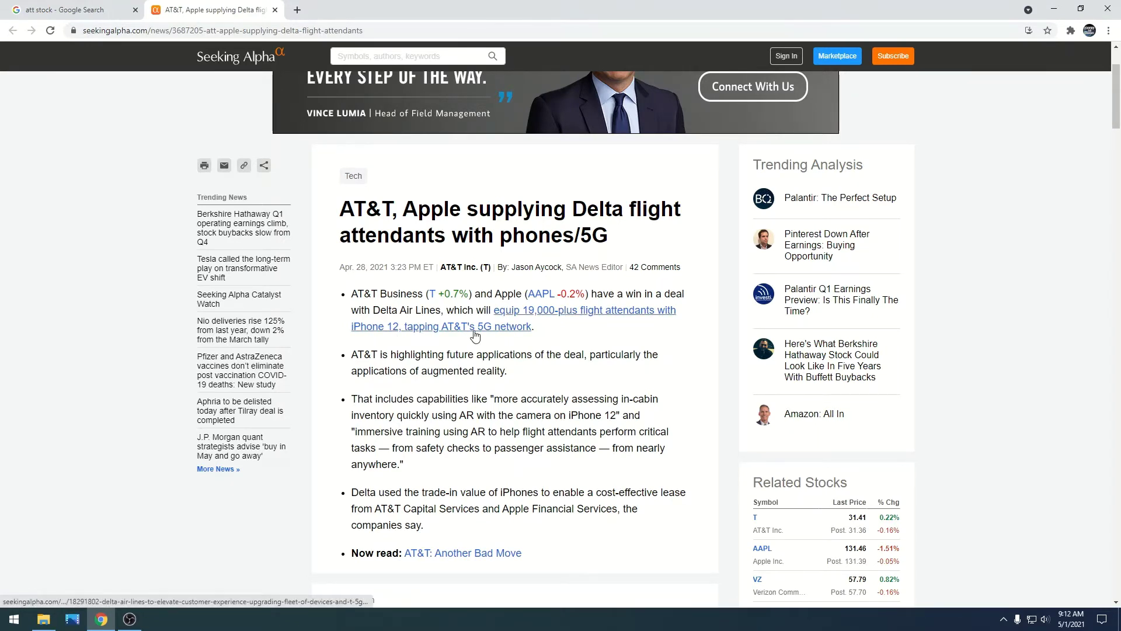
pyautogui.scroll(-2, 578, 341)
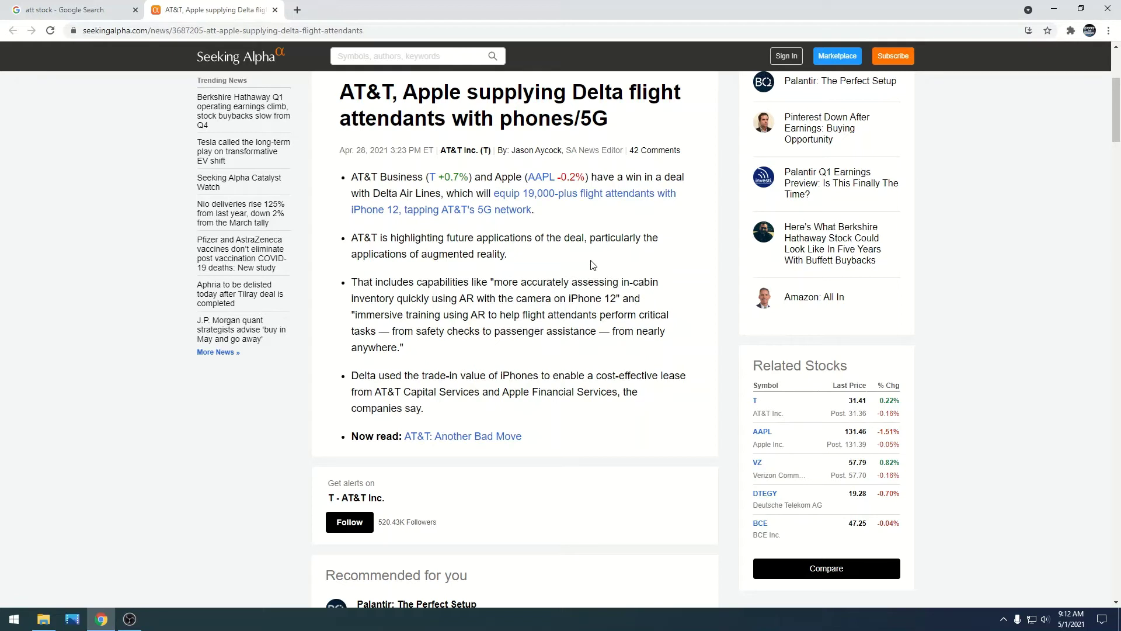
pyautogui.scroll(-1, 666, 262)
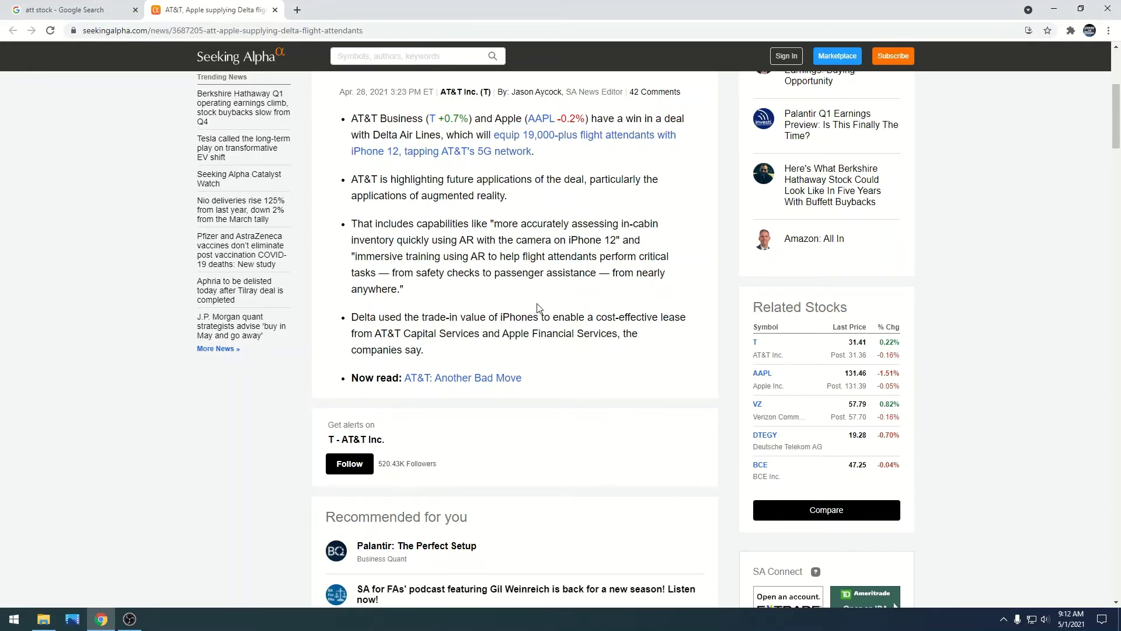
pyautogui.scroll(2, 569, 311)
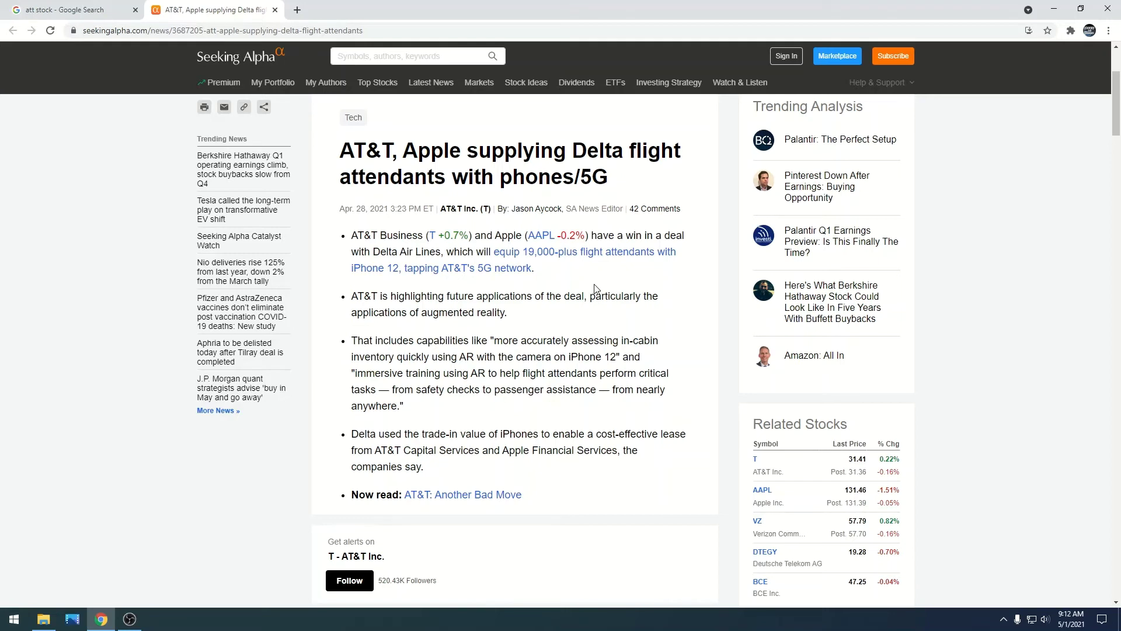
pyautogui.scroll(1, 669, 355)
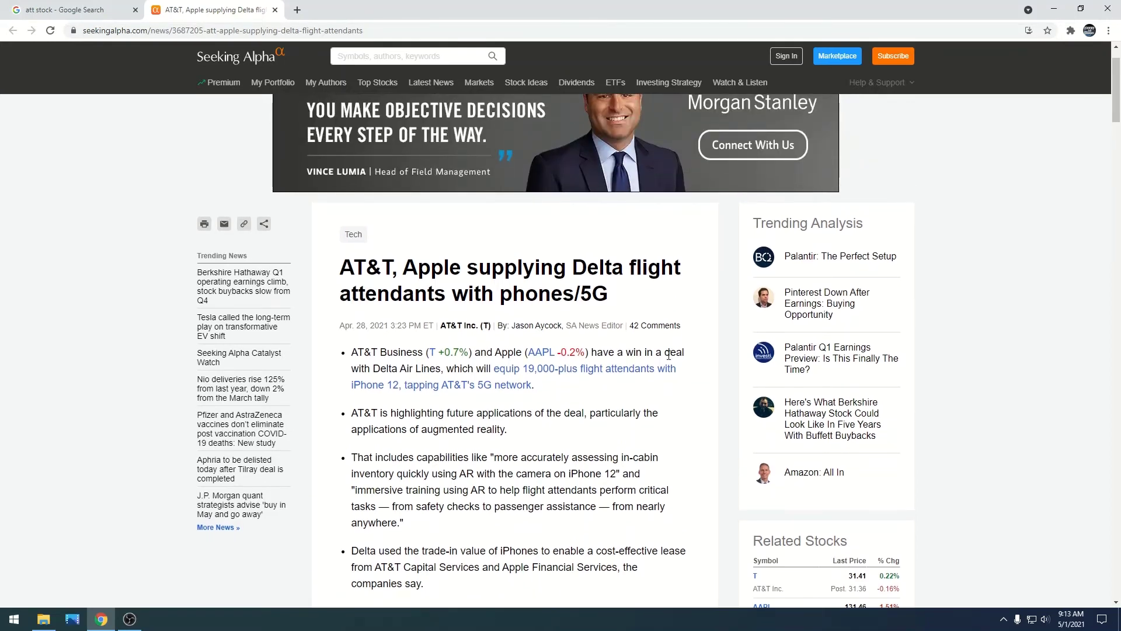
pyautogui.scroll(-1, 668, 352)
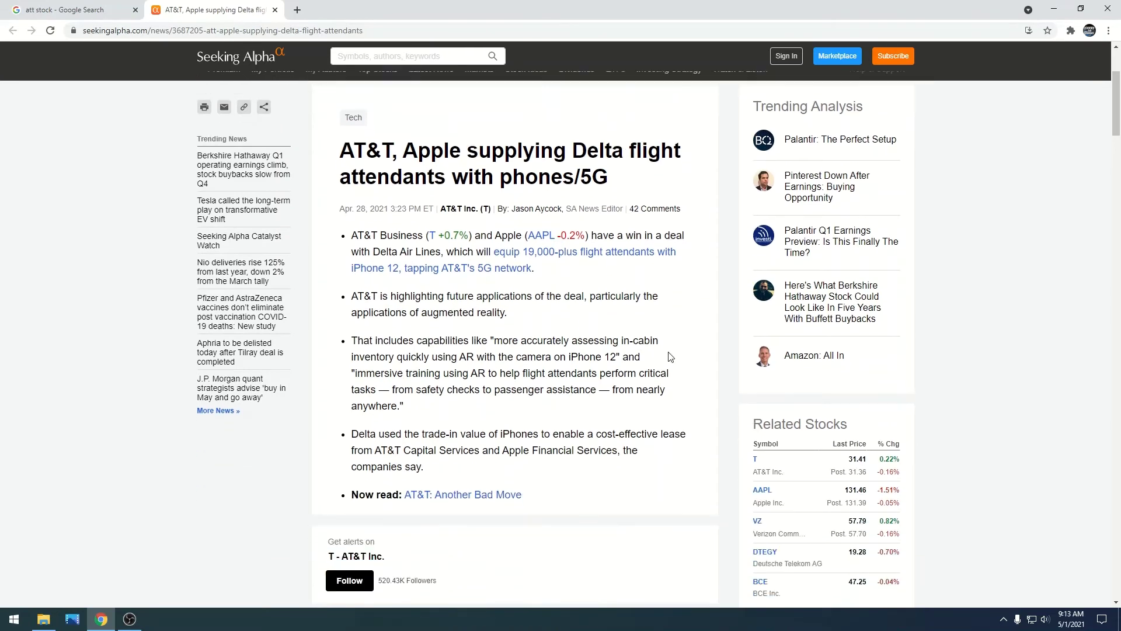